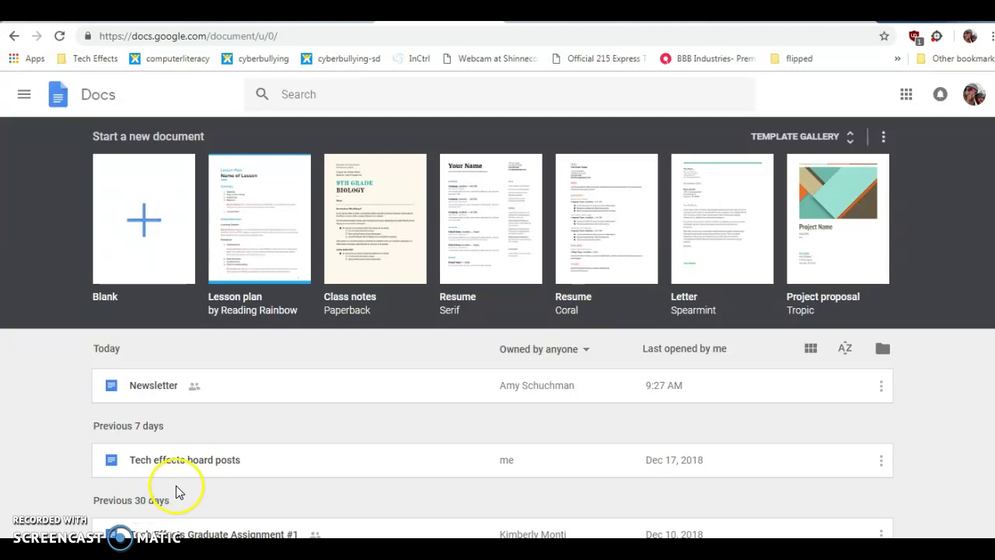
- Switch to the Google account holding Lesson Plan 1 and expand the full Google apps list
{"action": "left_click", "coordinate": [972, 95]}
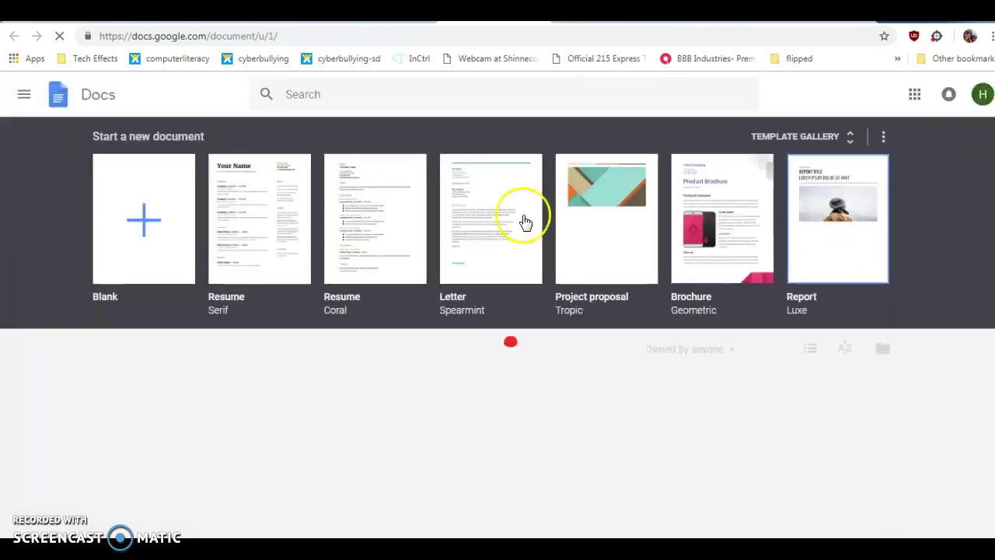
{"action": "left_click", "coordinate": [238, 193]}
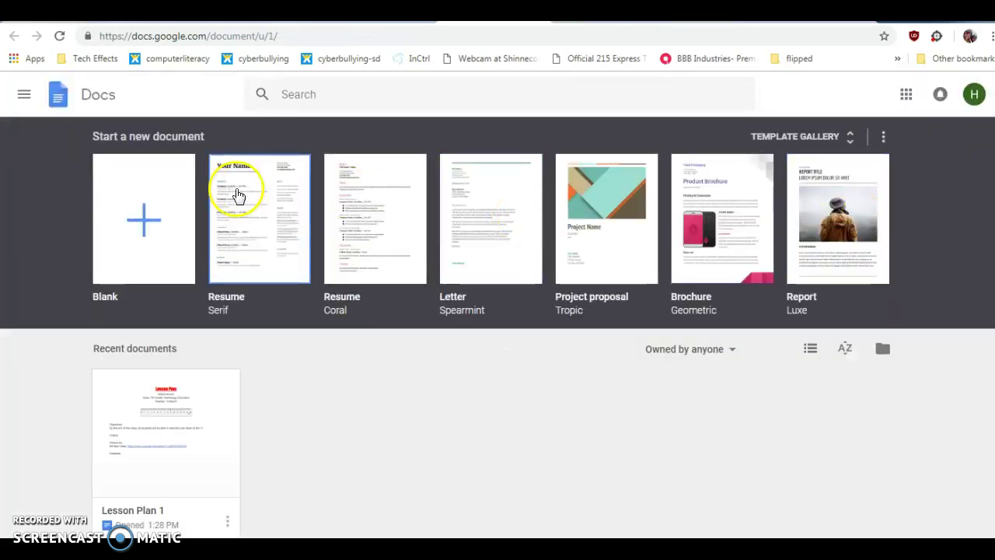
{"action": "left_click", "coordinate": [906, 95]}
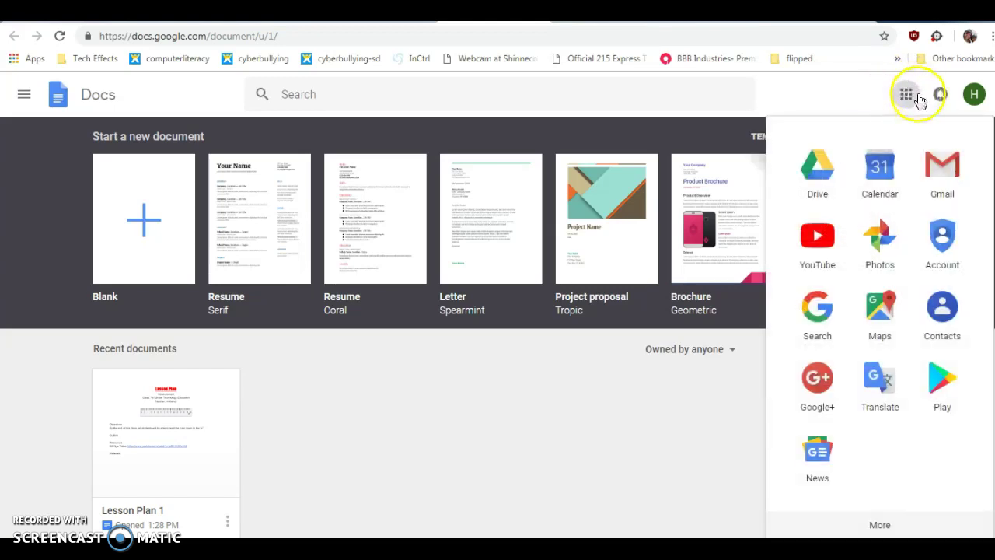
{"action": "left_click", "coordinate": [877, 519]}
- Drag the Docs icon up beside YouTube, check its new spot, and reload Docs home
{"action": "left_click_drag", "start_coordinate": [940, 246], "coordinate": [935, 158]}
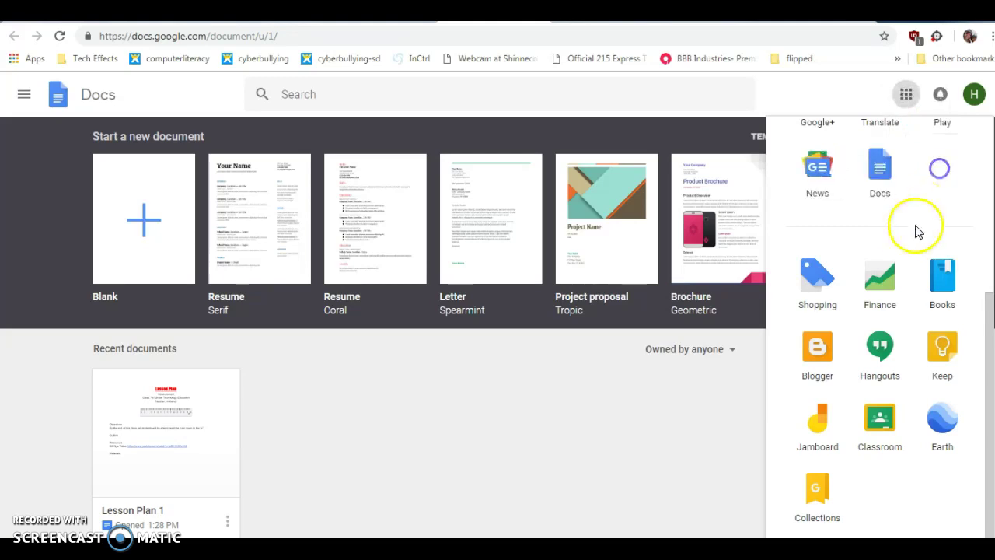
{"action": "left_click_drag", "start_coordinate": [935, 158], "coordinate": [875, 455]}
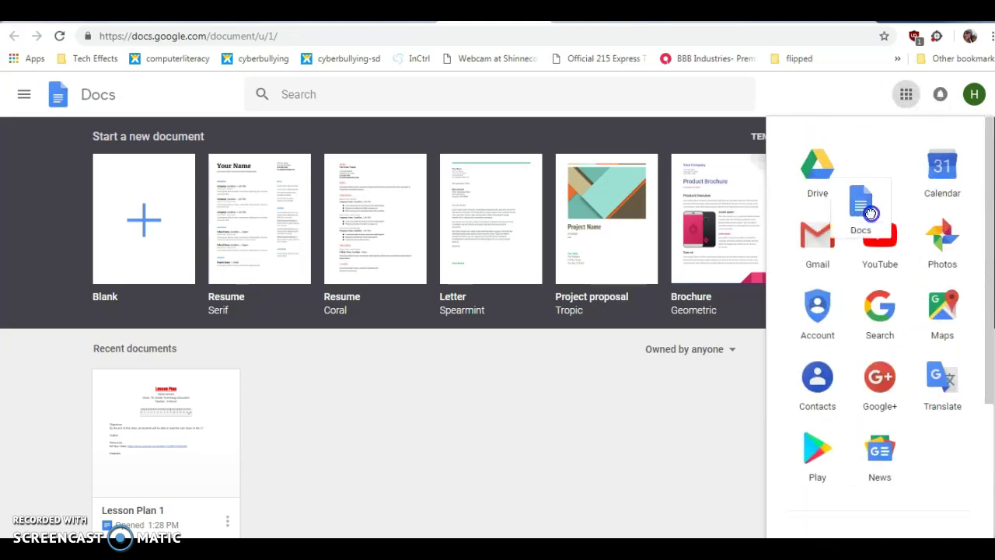
{"action": "left_click_drag", "start_coordinate": [884, 200], "coordinate": [877, 237]}
{"action": "left_click", "coordinate": [704, 426]}
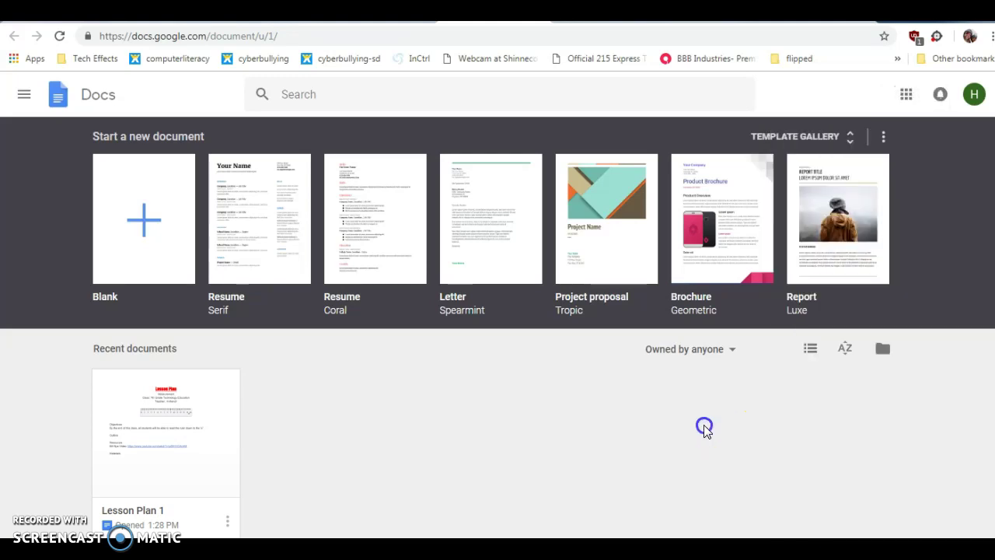
{"action": "left_click", "coordinate": [907, 95]}
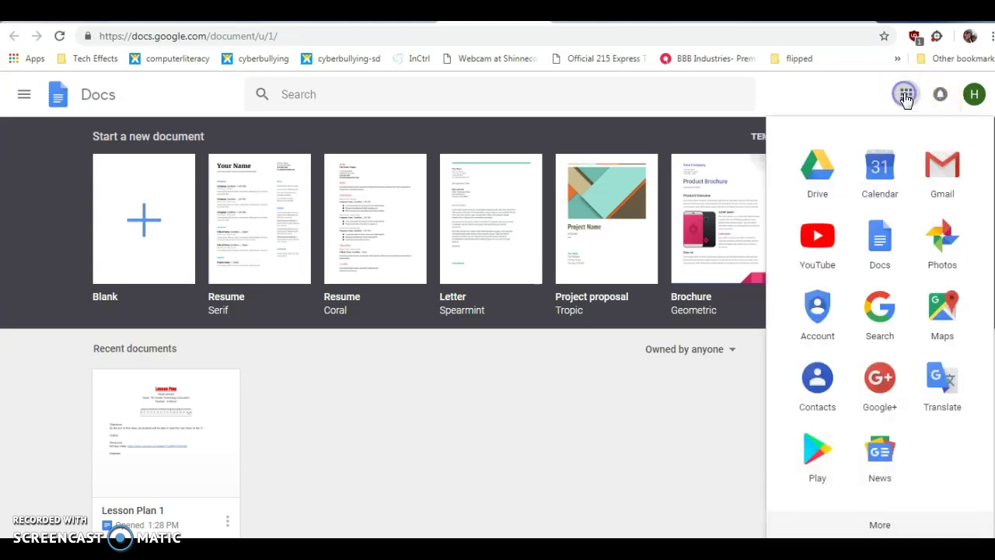
{"action": "left_click", "coordinate": [877, 238]}
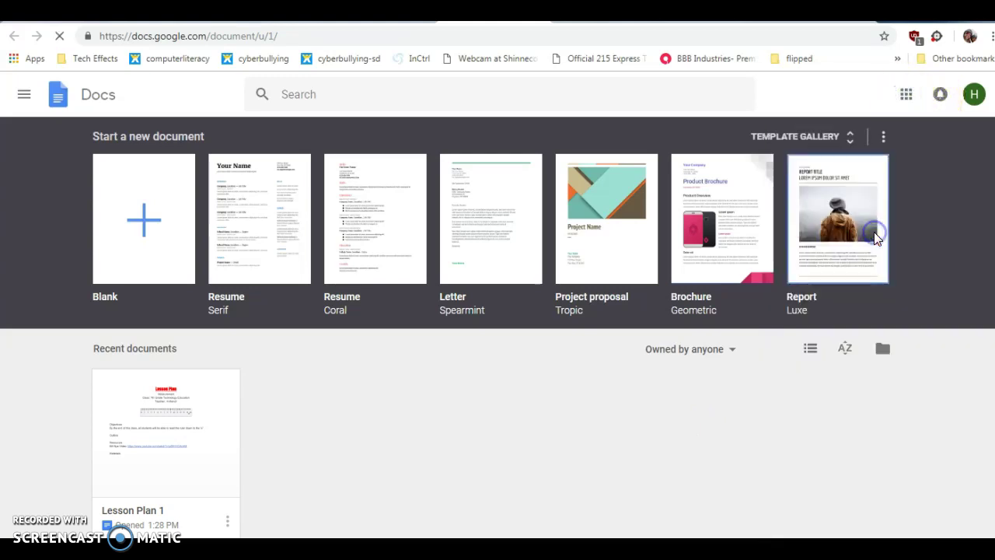
{"action": "left_click", "coordinate": [877, 220]}
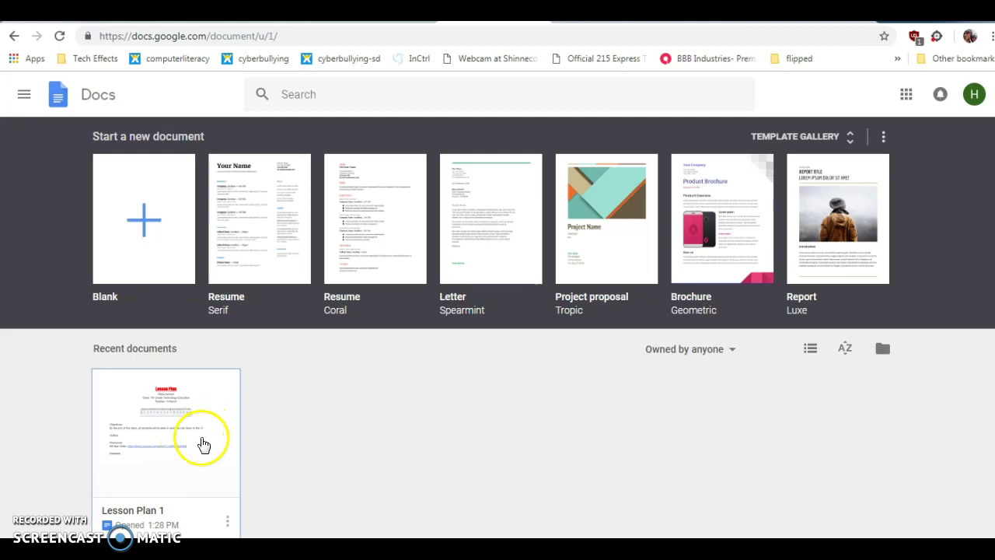
- Open Lesson Plan 1 and choose Can view in the Share dialog's permission dropdown
{"action": "left_click", "coordinate": [201, 443]}
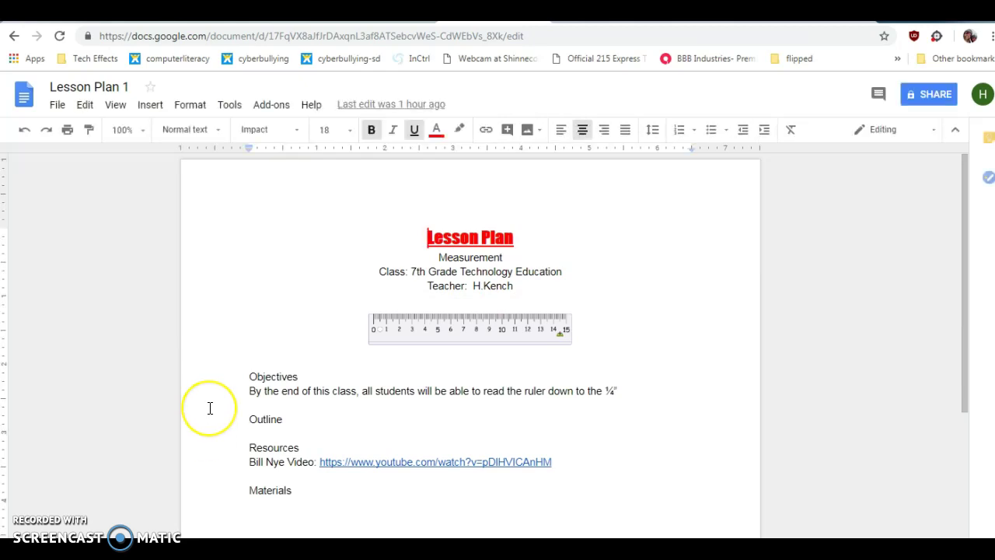
{"action": "left_click", "coordinate": [937, 102]}
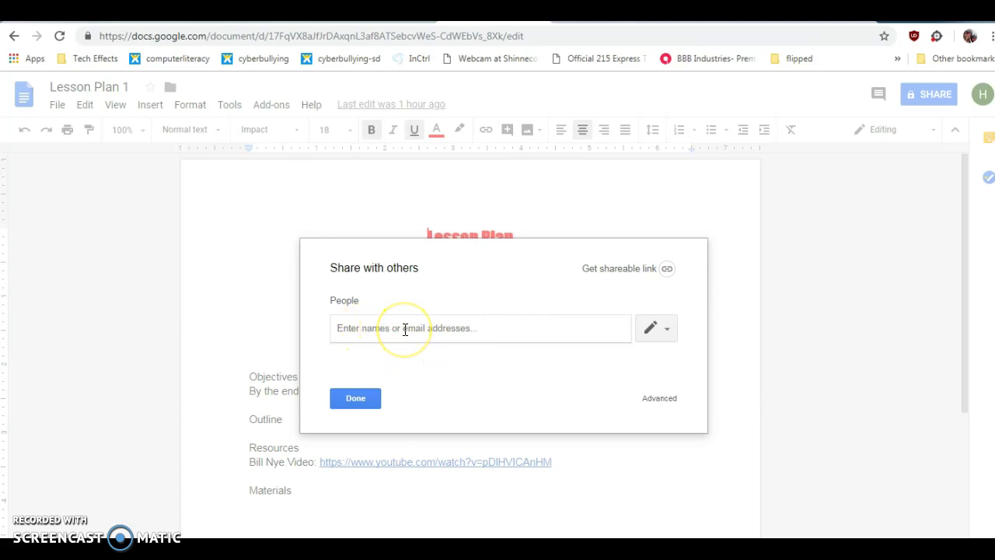
{"action": "left_click", "coordinate": [661, 329]}
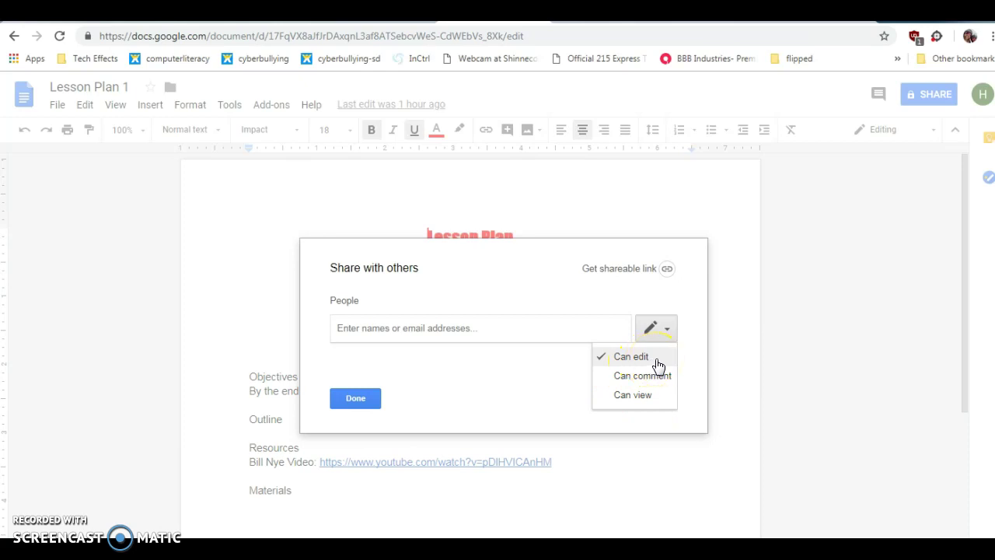
{"action": "left_click", "coordinate": [647, 360]}
{"action": "left_click_drag", "start_coordinate": [635, 363], "coordinate": [647, 404]}
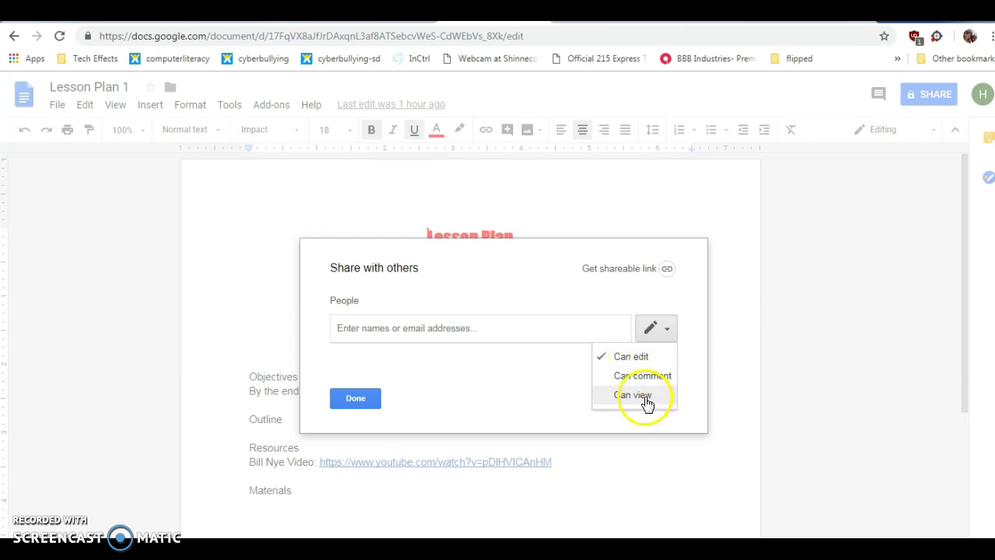
{"action": "left_click", "coordinate": [646, 398]}
- Get a shareable link, keep 'Anyone with the link can view', and copy the link
{"action": "left_click", "coordinate": [667, 273]}
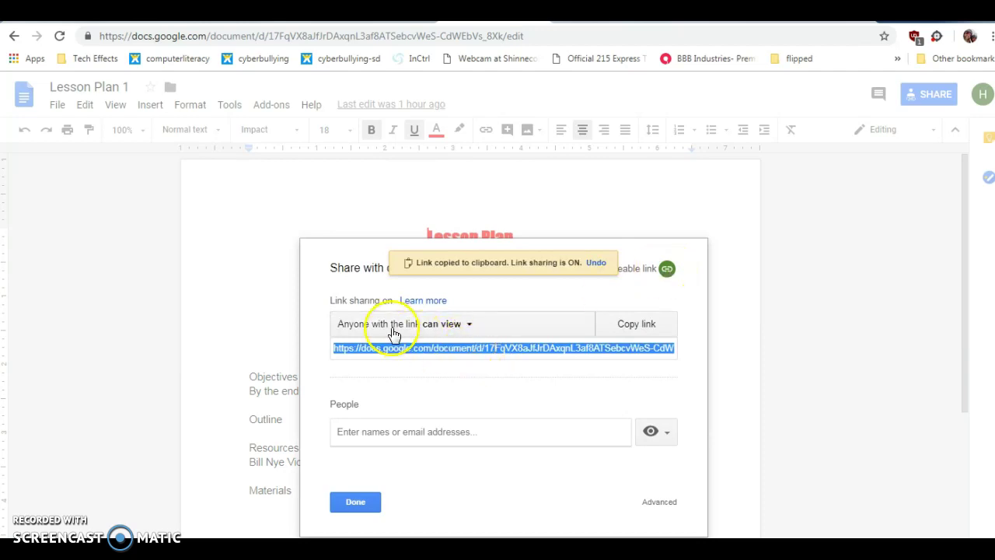
{"action": "left_click", "coordinate": [455, 327]}
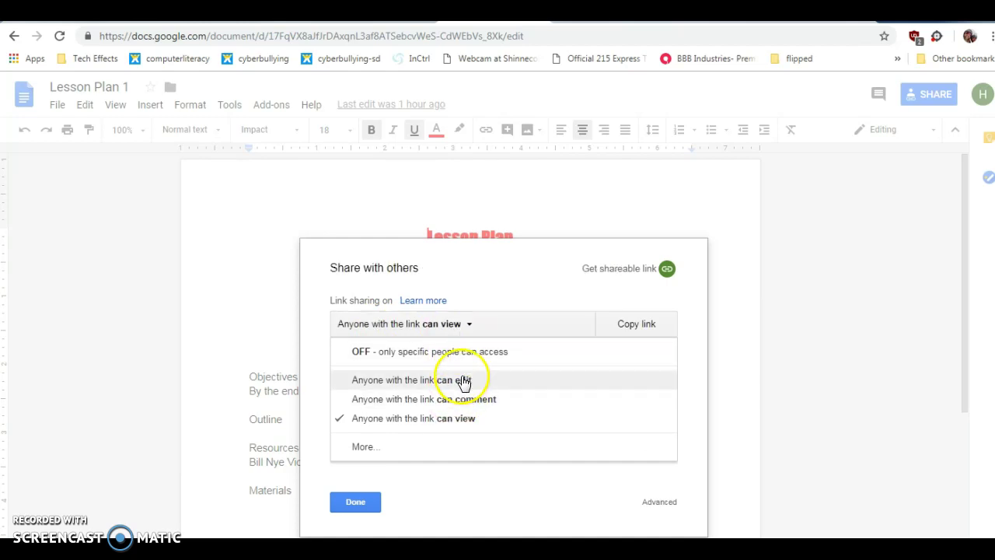
{"action": "left_click", "coordinate": [476, 420]}
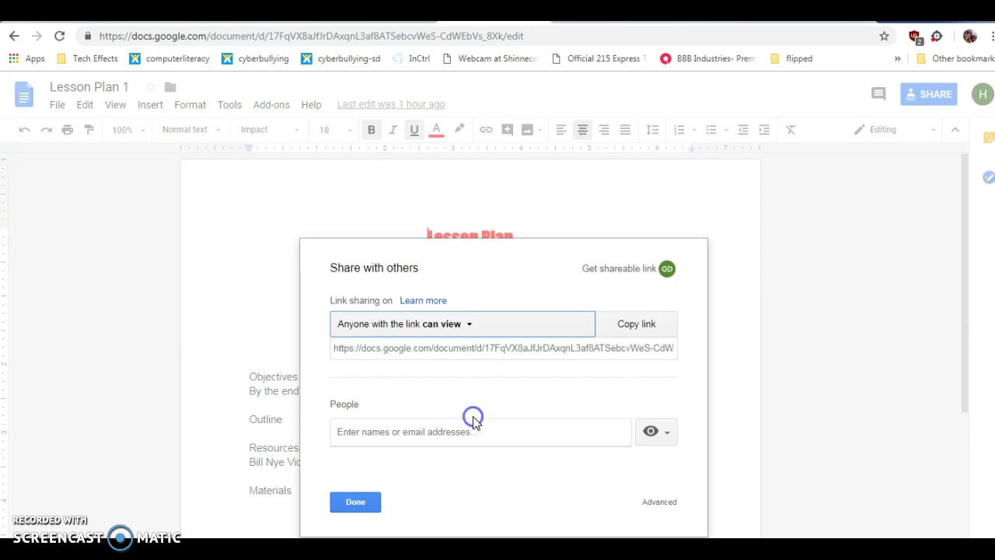
{"action": "left_click", "coordinate": [631, 328]}
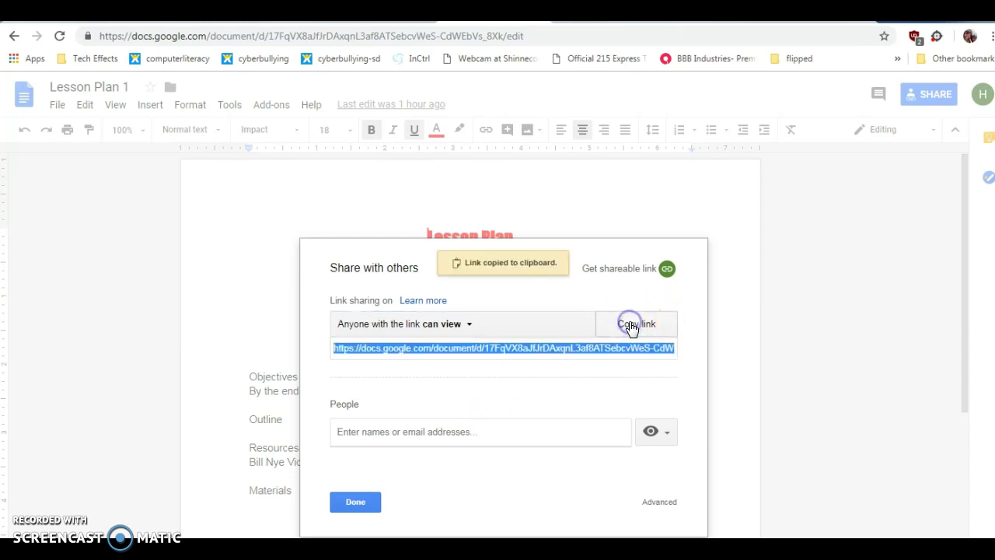
- Go to the LILIE website from the Google tab and sign in
{"action": "left_click", "coordinate": [560, 11]}
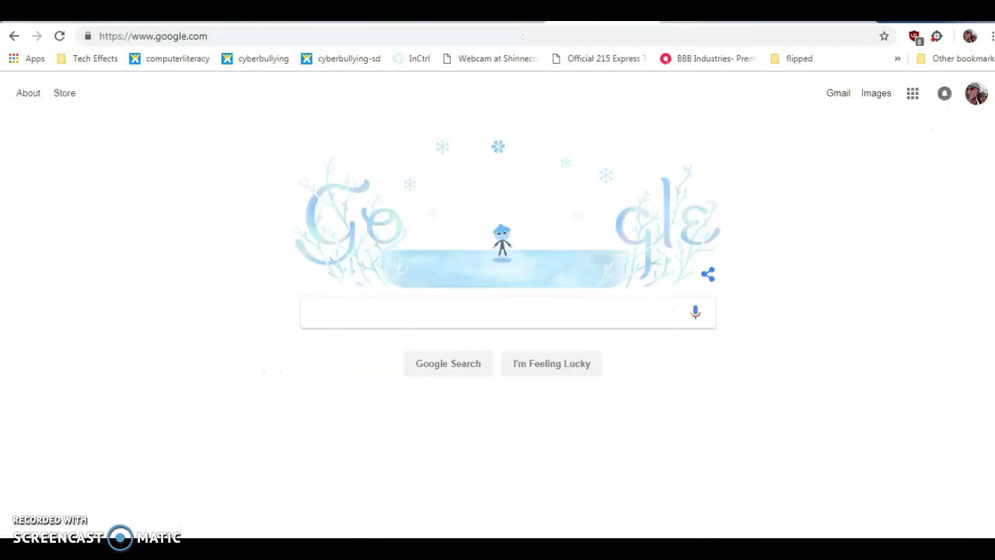
{"action": "left_click", "coordinate": [576, 36]}
{"action": "type", "text": "lilieonline"}
{"action": "key", "text": "Return"}
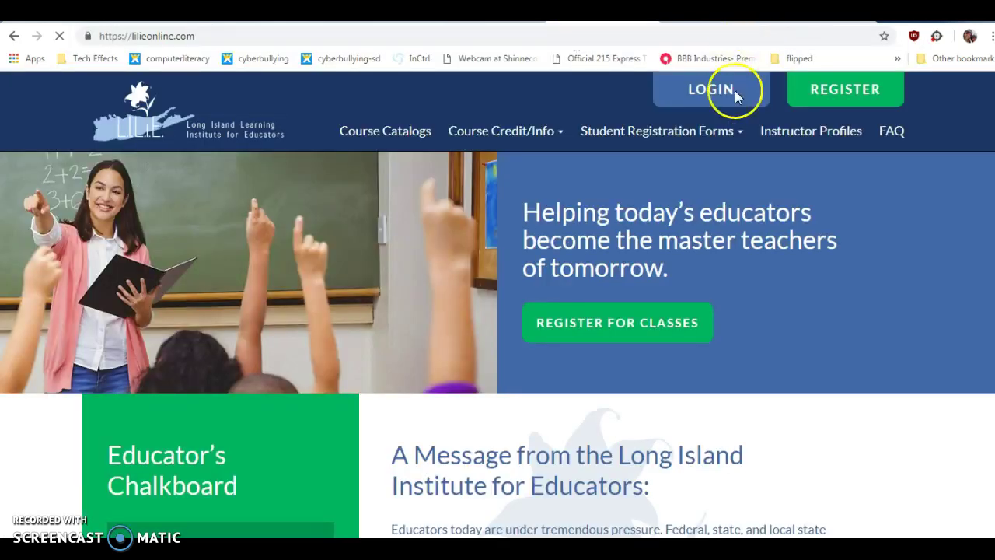
{"action": "left_click", "coordinate": [734, 94]}
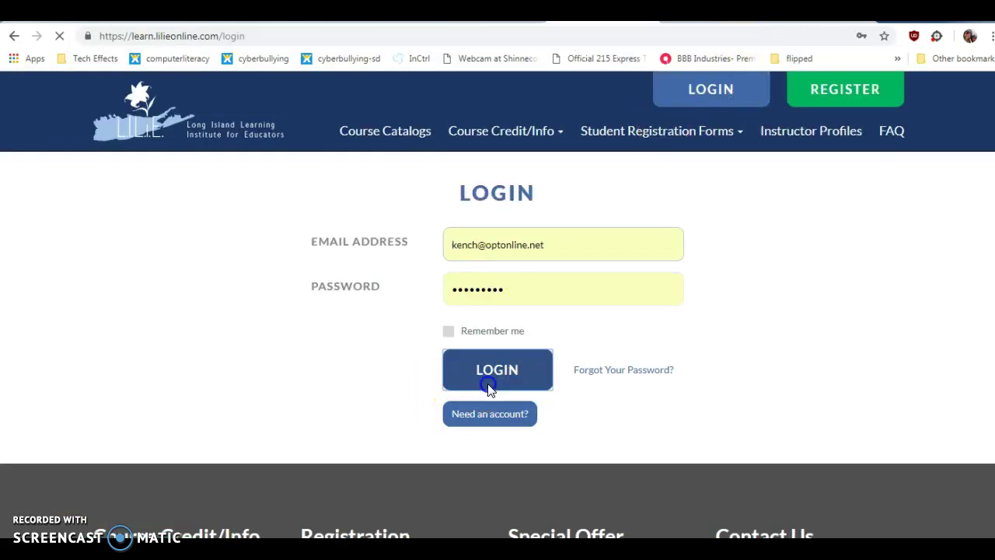
{"action": "left_click", "coordinate": [487, 379]}
- Open Tech Effects on Student Behavior and Learning (Classroom 5) from Active Courses
{"action": "left_click", "coordinate": [439, 278]}
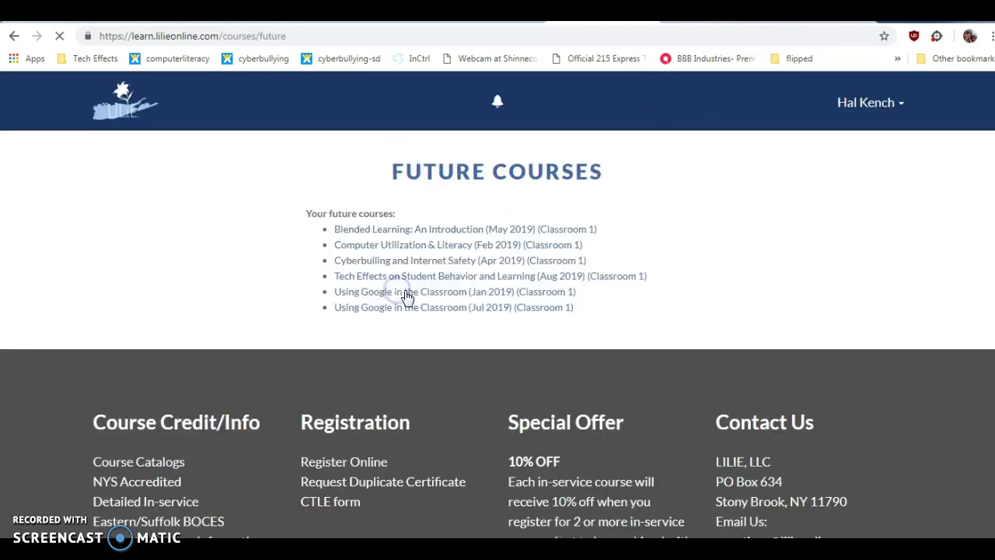
{"action": "left_click", "coordinate": [486, 296]}
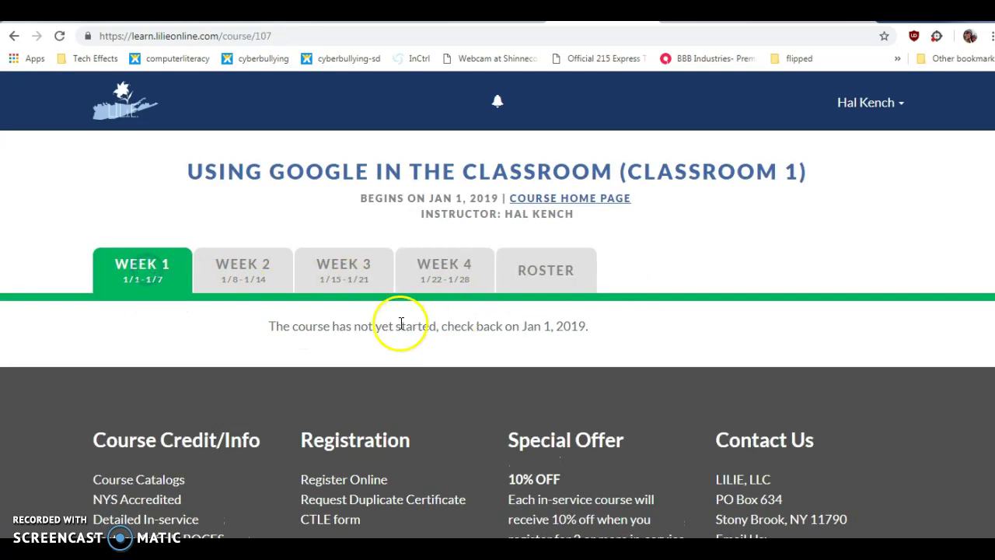
{"action": "scroll", "coordinate": [399, 323], "scroll_direction": "down", "scroll_amount": 1}
{"action": "scroll", "coordinate": [436, 303], "scroll_direction": "up", "scroll_amount": 1}
{"action": "left_click", "coordinate": [117, 113]}
{"action": "left_click", "coordinate": [165, 270]}
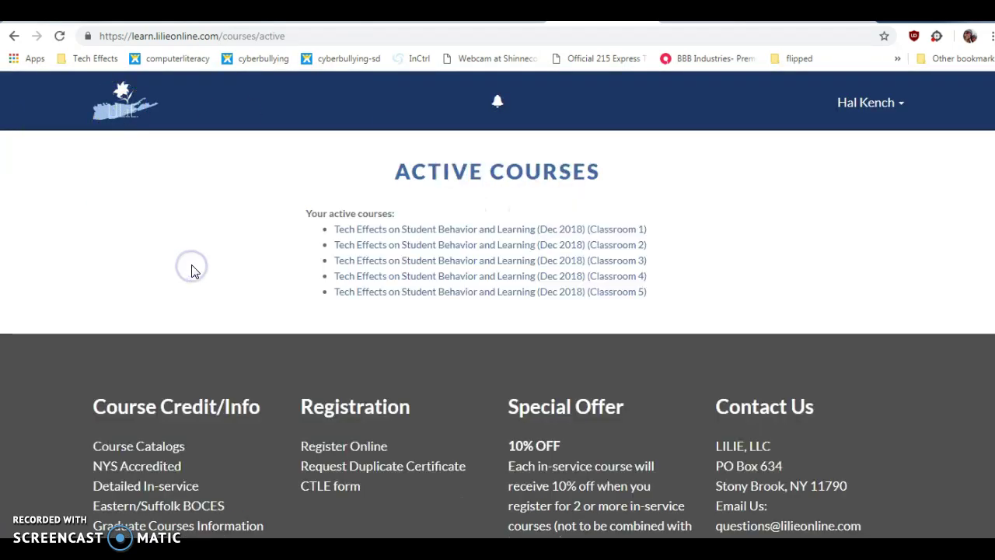
{"action": "left_click", "coordinate": [485, 296]}
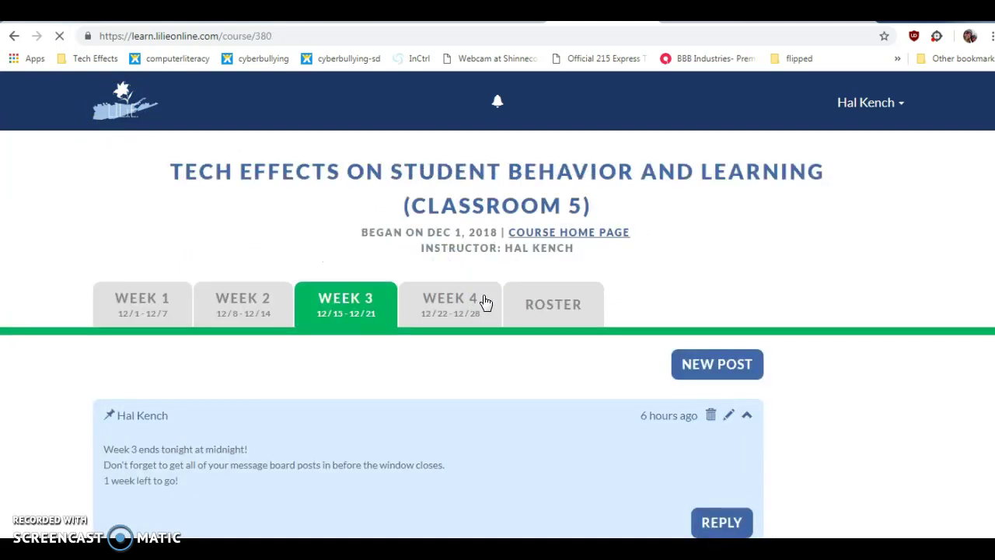
- Start a new post, paste the Lesson Plan 1 Docs address, and make it a clickable link
{"action": "left_click", "coordinate": [739, 365]}
{"action": "left_click", "coordinate": [102, 146]}
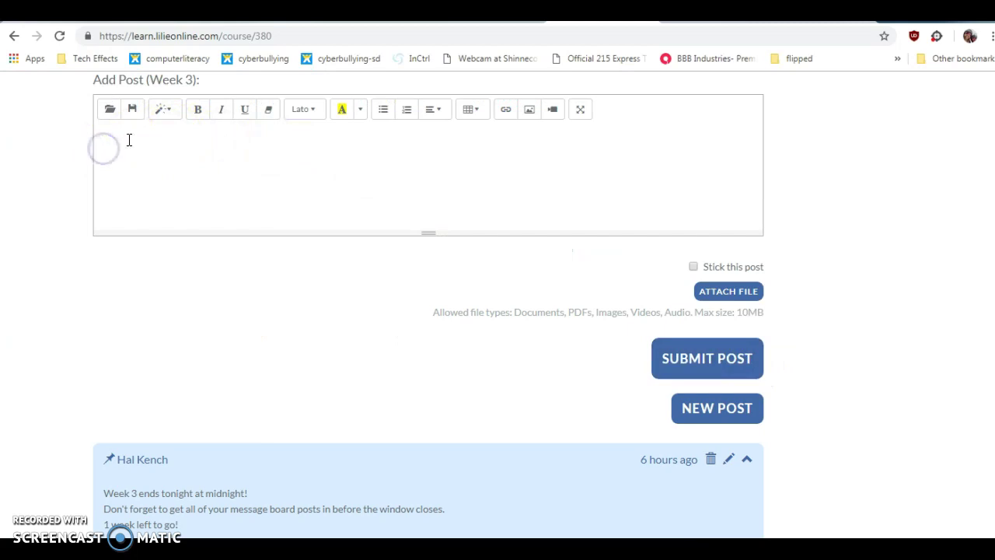
{"action": "right_click", "coordinate": [126, 140]}
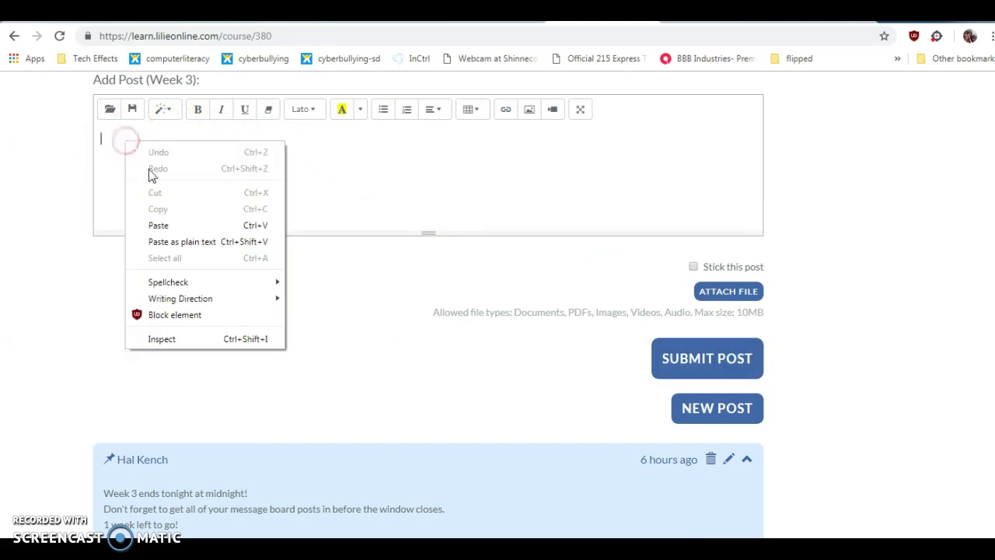
{"action": "left_click", "coordinate": [162, 224]}
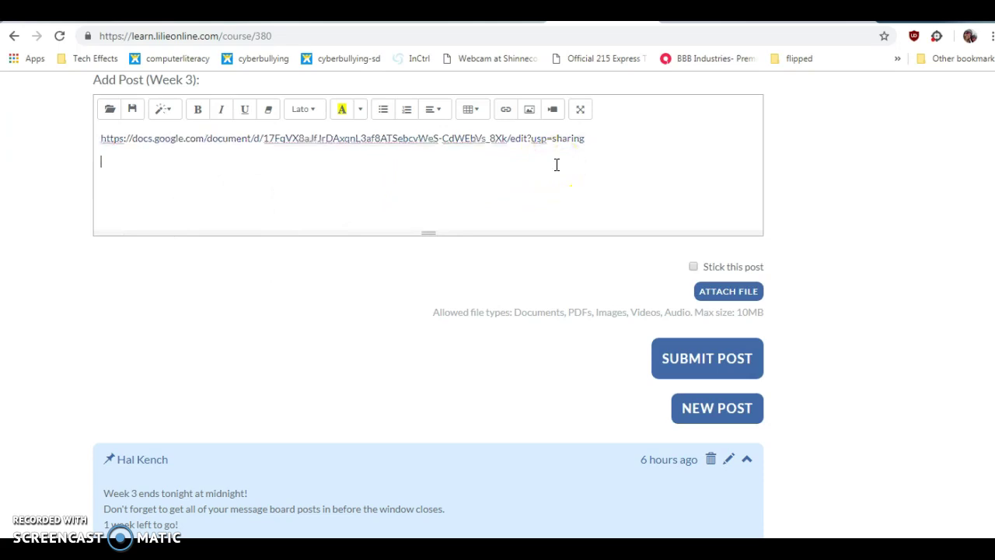
{"action": "left_click", "coordinate": [533, 144]}
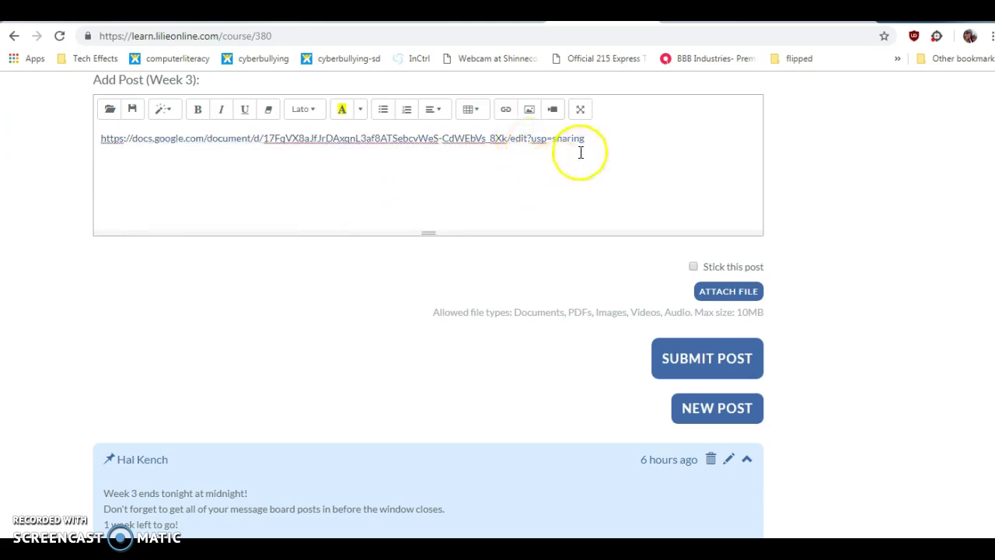
{"action": "left_click_drag", "start_coordinate": [587, 138], "coordinate": [76, 139]}
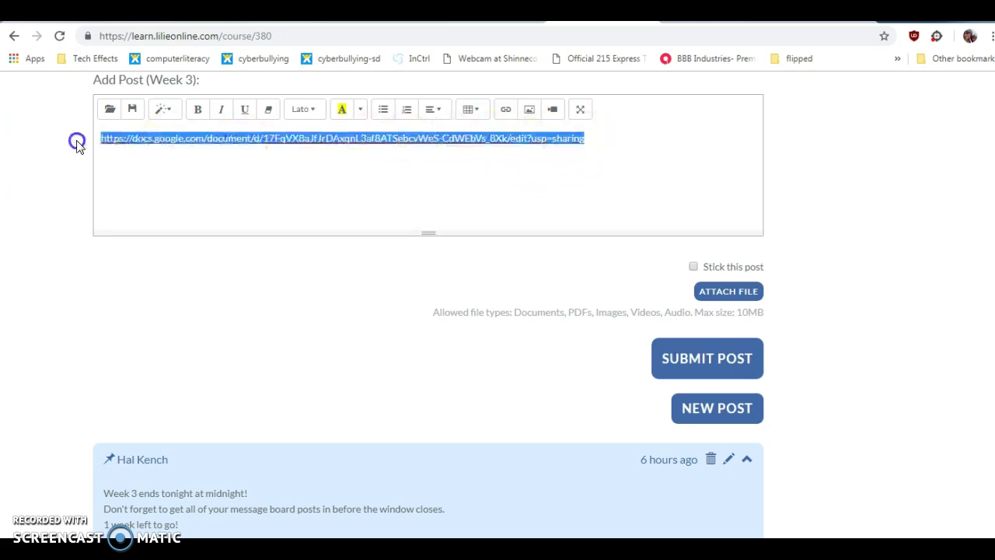
{"action": "left_click", "coordinate": [506, 112]}
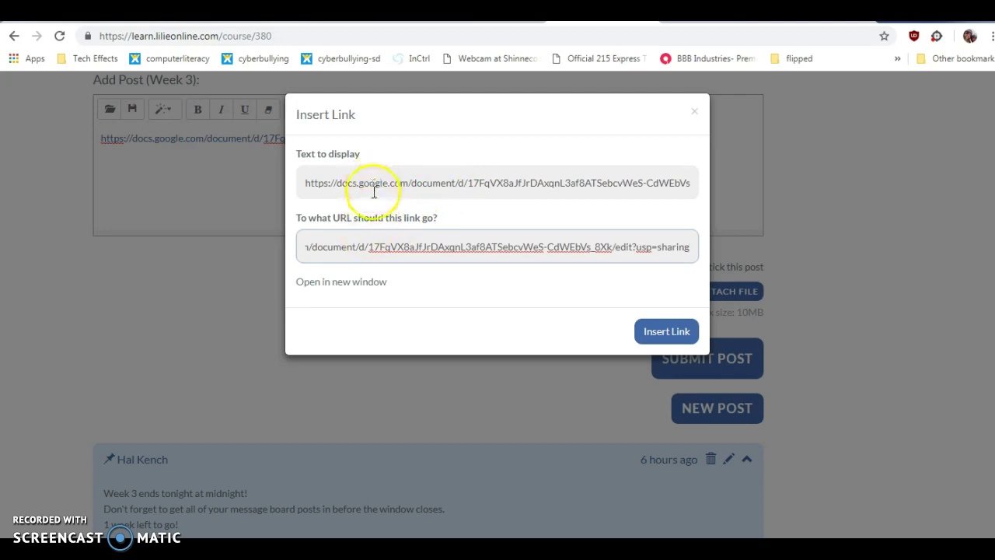
{"action": "left_click", "coordinate": [664, 330]}
{"action": "left_click", "coordinate": [548, 195]}
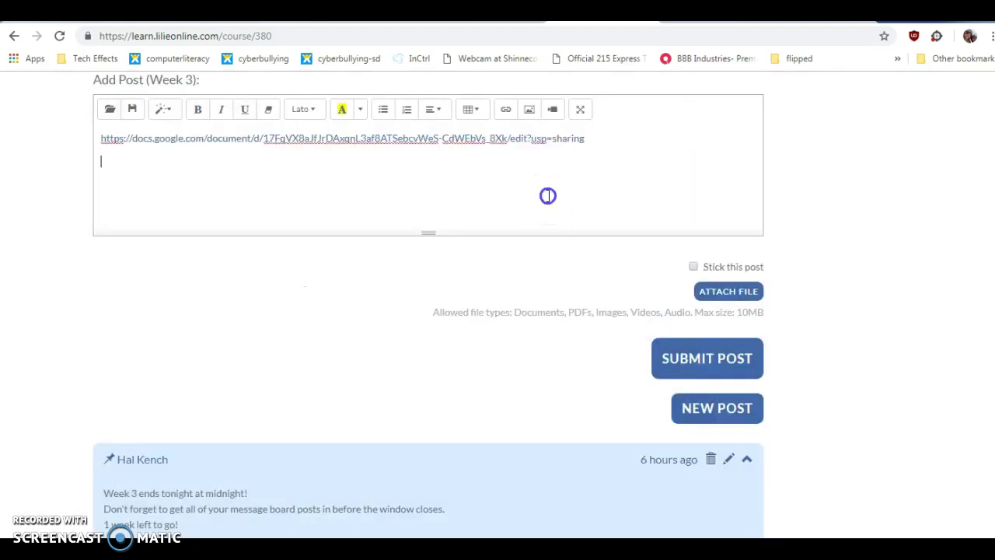
{"action": "left_click", "coordinate": [715, 365]}
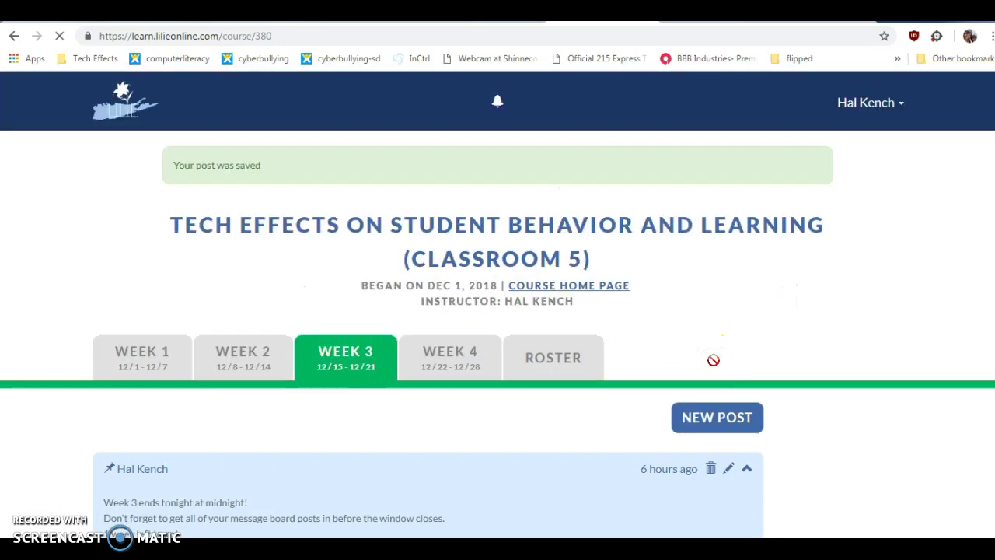
{"action": "scroll", "coordinate": [596, 350], "scroll_direction": "down", "scroll_amount": 10}
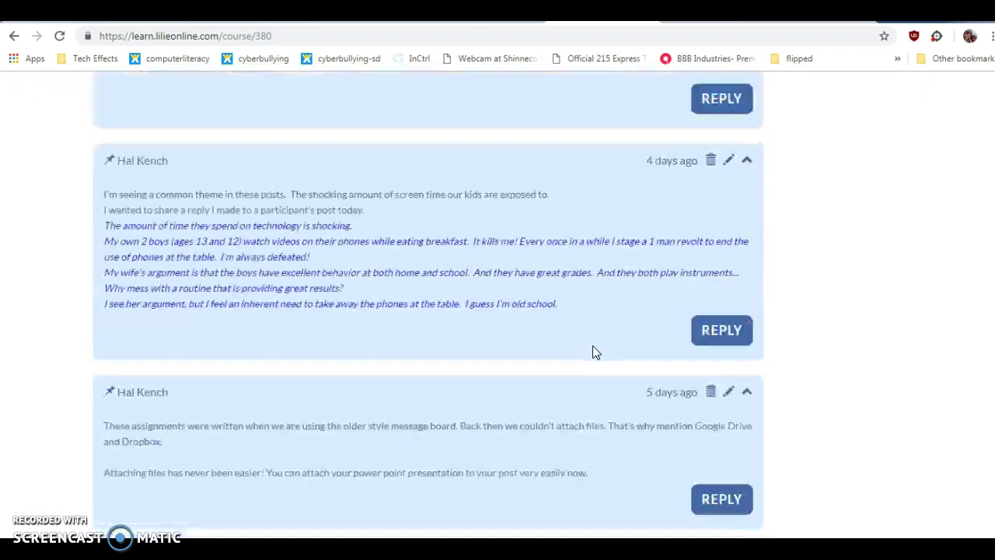
{"action": "scroll", "coordinate": [594, 352], "scroll_direction": "down", "scroll_amount": 5}
{"action": "scroll", "coordinate": [592, 351], "scroll_direction": "down", "scroll_amount": 5}
{"action": "scroll", "coordinate": [593, 352], "scroll_direction": "down", "scroll_amount": 5}
{"action": "scroll", "coordinate": [592, 351], "scroll_direction": "down", "scroll_amount": 5}
{"action": "scroll", "coordinate": [593, 351], "scroll_direction": "down", "scroll_amount": 1}
{"action": "scroll", "coordinate": [591, 347], "scroll_direction": "up", "scroll_amount": 3}
{"action": "left_click", "coordinate": [555, 317]}
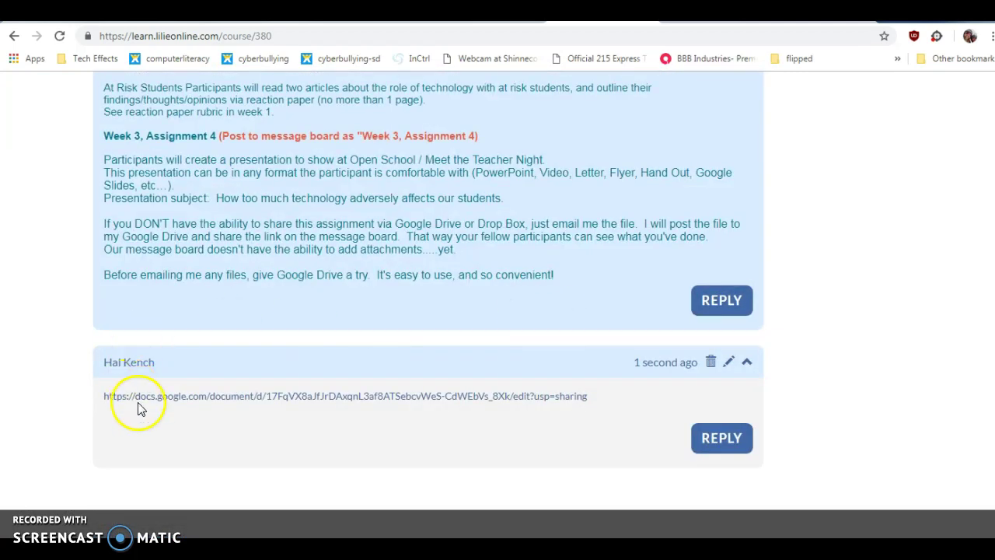
{"action": "left_click", "coordinate": [217, 398]}
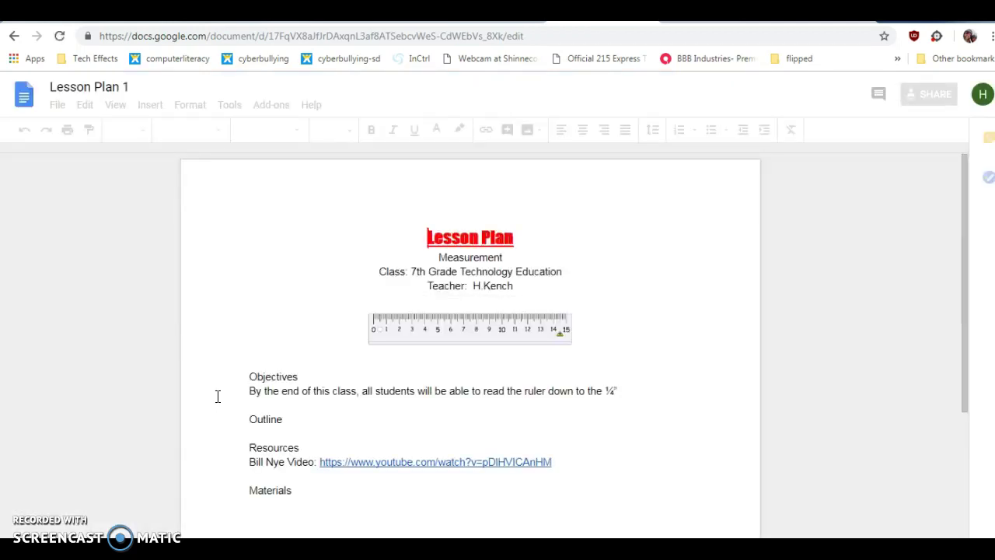
{"action": "left_click", "coordinate": [18, 36]}
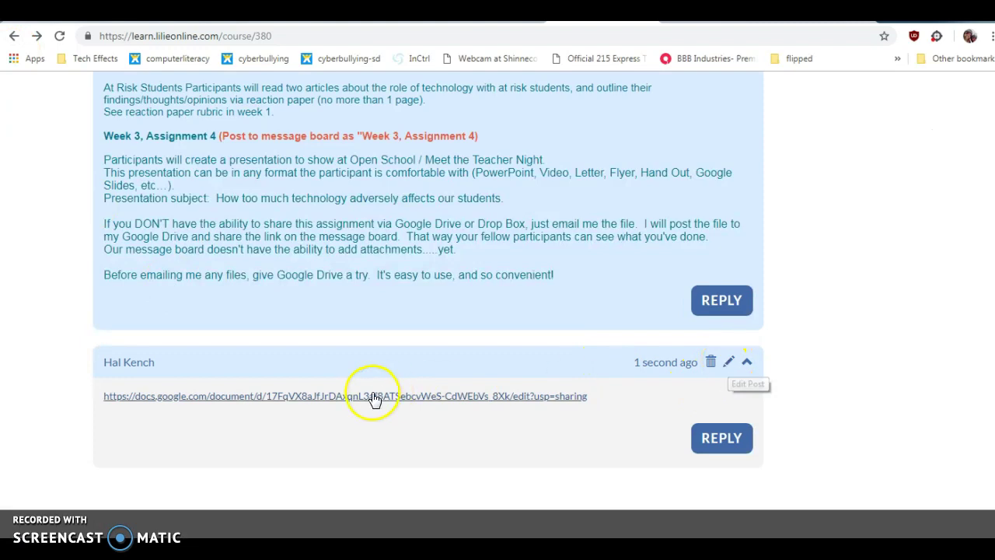
- Edit the link post and type 'Week 1, Assingment #2 – Lesson Plan on measurment' below the link
{"action": "left_click", "coordinate": [728, 362]}
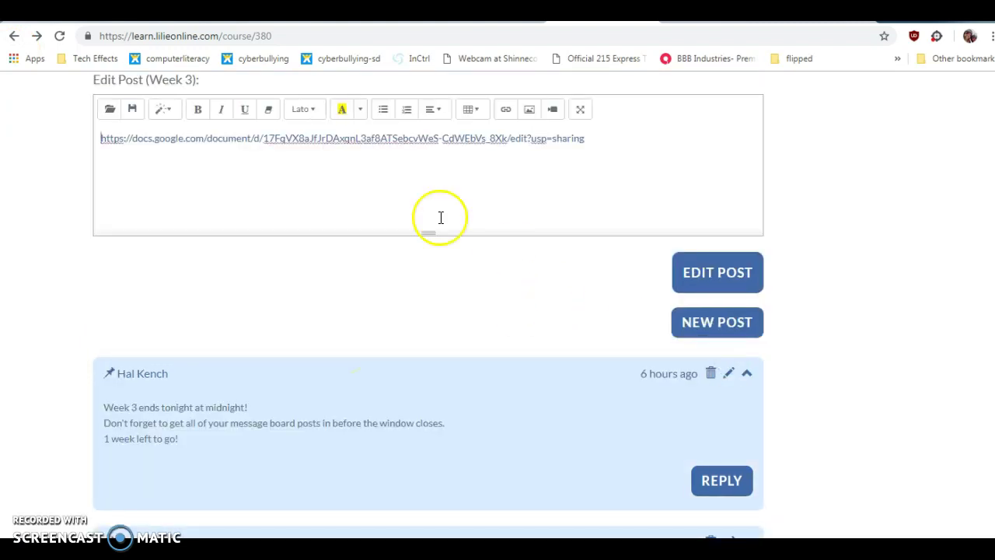
{"action": "scroll", "coordinate": [234, 195], "scroll_direction": "up", "scroll_amount": 2}
{"action": "left_click", "coordinate": [121, 303]}
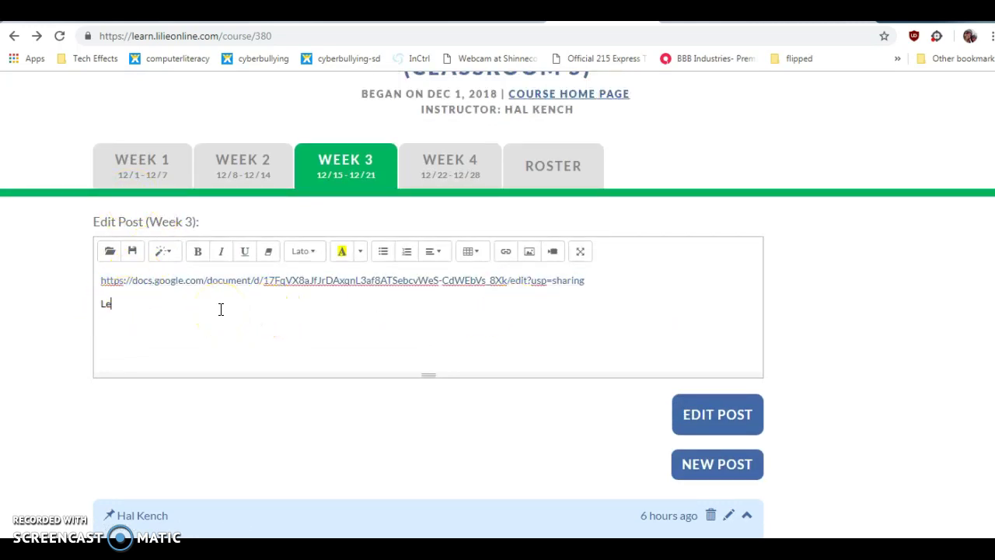
{"action": "type", "text": "w"}
{"action": "key", "text": "Menu"}
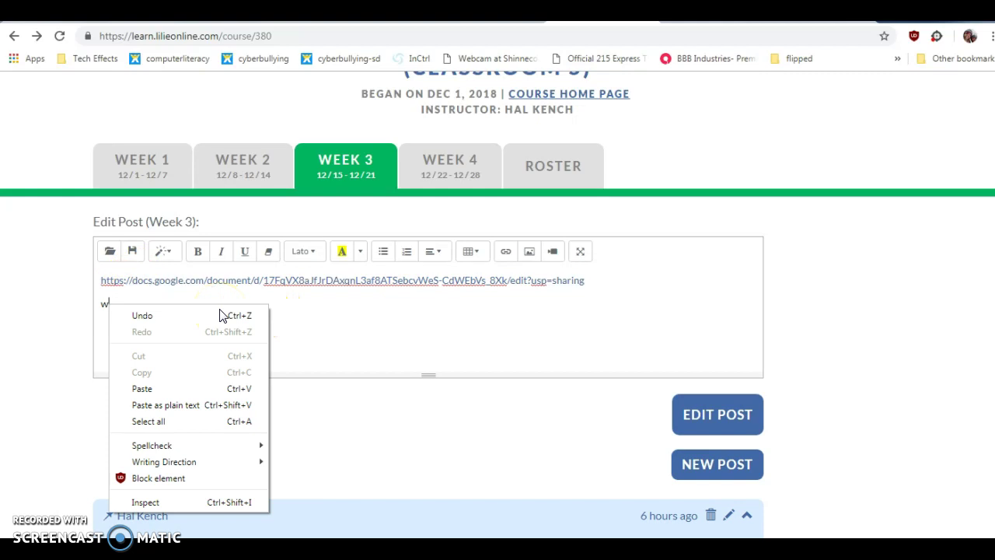
{"action": "left_click", "coordinate": [322, 311]}
{"action": "key", "text": "BackSpace"}
{"action": "type", "text": "Week 1, Assing"}
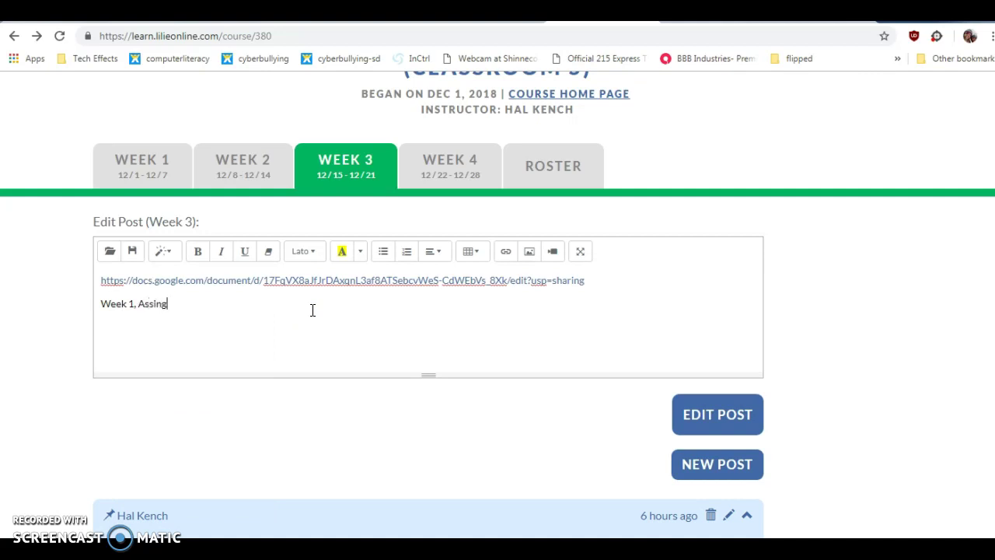
{"action": "type", "text": "ment #2"}
{"action": "type", "text": " on "}
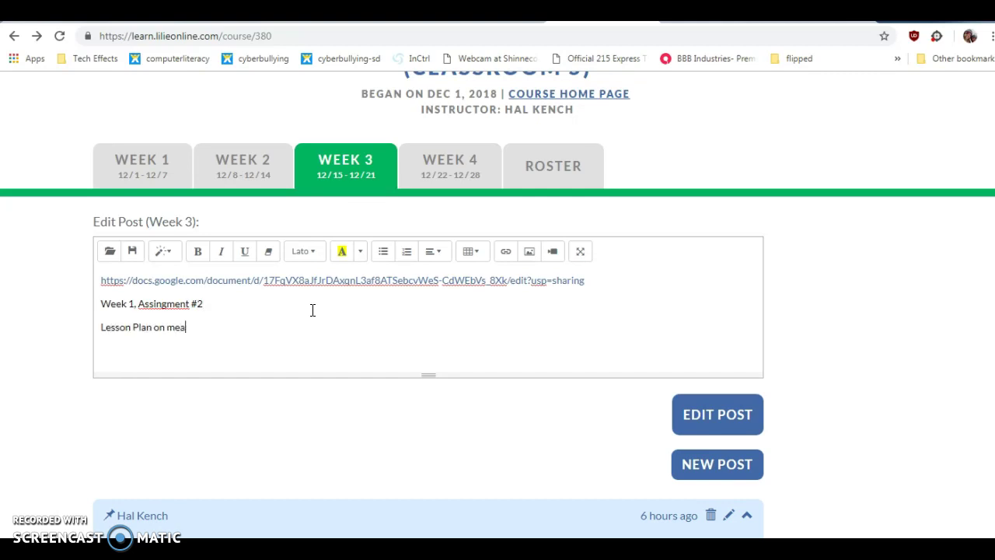
{"action": "type", "text": "urment"}
{"action": "key", "text": "Return"}
- Correct 'measurment' to 'measurement', save the post, and open the Lesson Plan 1 link
{"action": "right_click", "coordinate": [194, 326]}
{"action": "left_click", "coordinate": [233, 339]}
{"action": "left_click", "coordinate": [719, 424]}
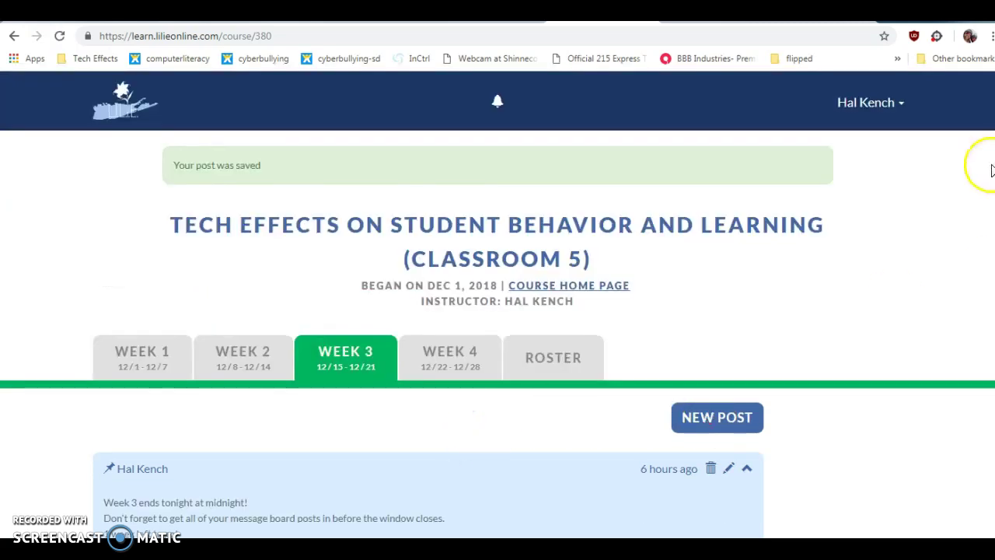
{"action": "scroll", "coordinate": [844, 432], "scroll_direction": "down", "scroll_amount": 10}
{"action": "scroll", "coordinate": [843, 431], "scroll_direction": "down", "scroll_amount": 5}
{"action": "scroll", "coordinate": [843, 432], "scroll_direction": "up", "scroll_amount": 3}
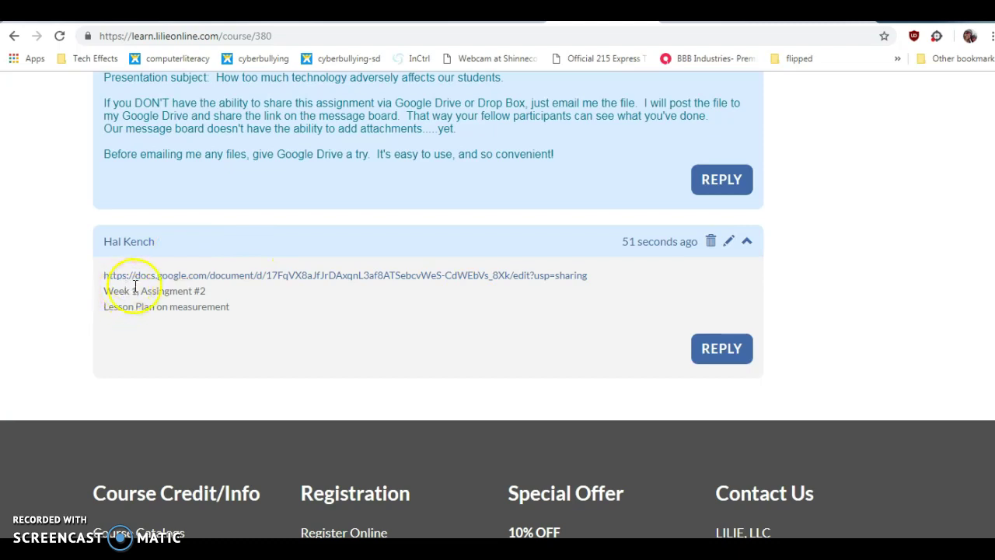
{"action": "left_click", "coordinate": [246, 277]}
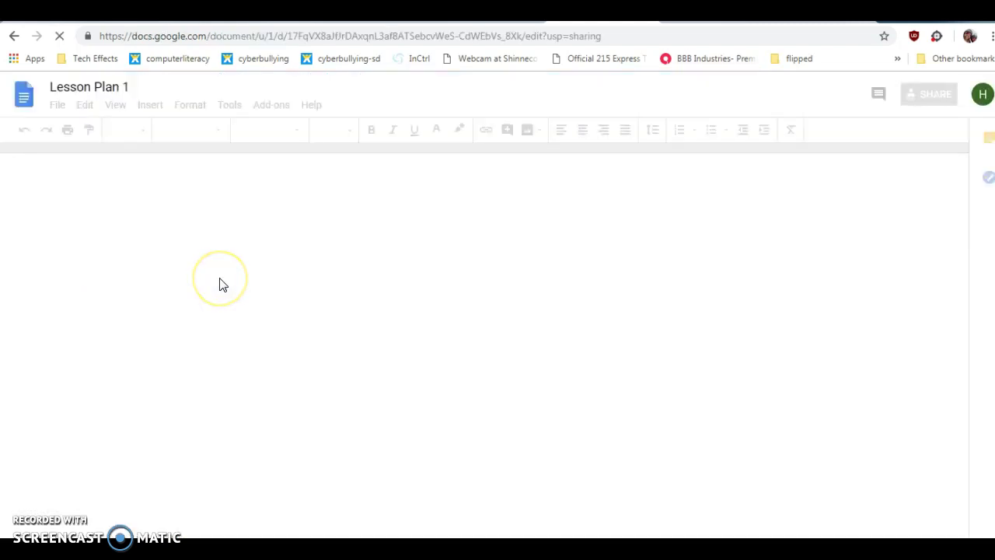